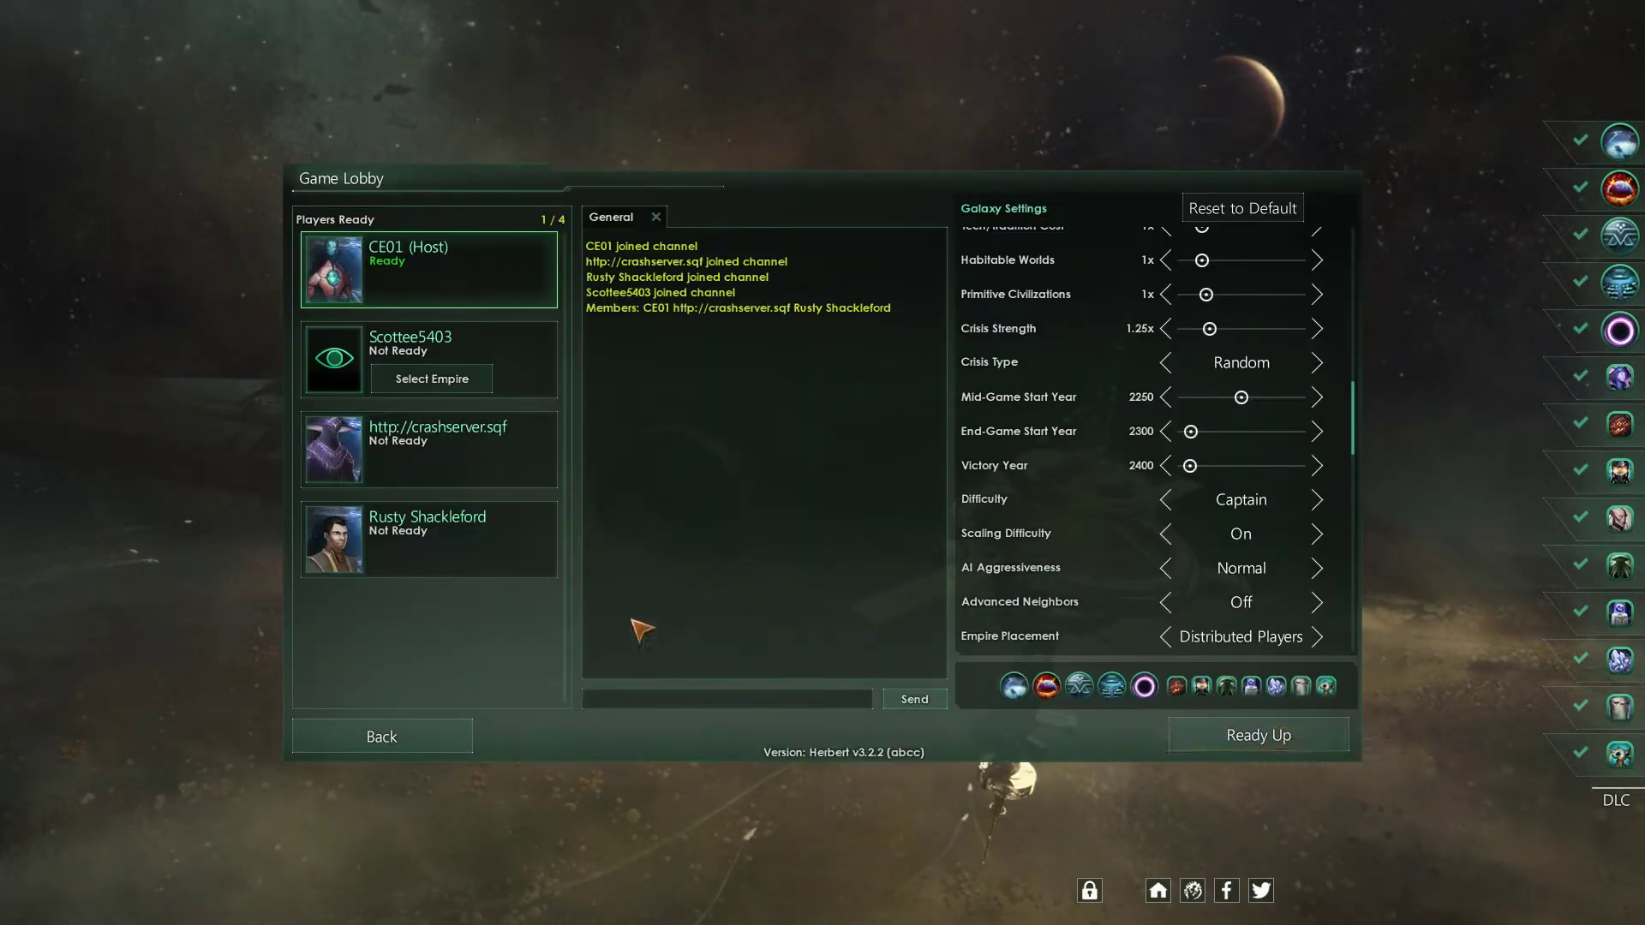
Step: Assign the Magonid Despoilers empire to the player's lobby slot, leaving the player unready
{"action": "left_click", "coordinate": [436, 379]}
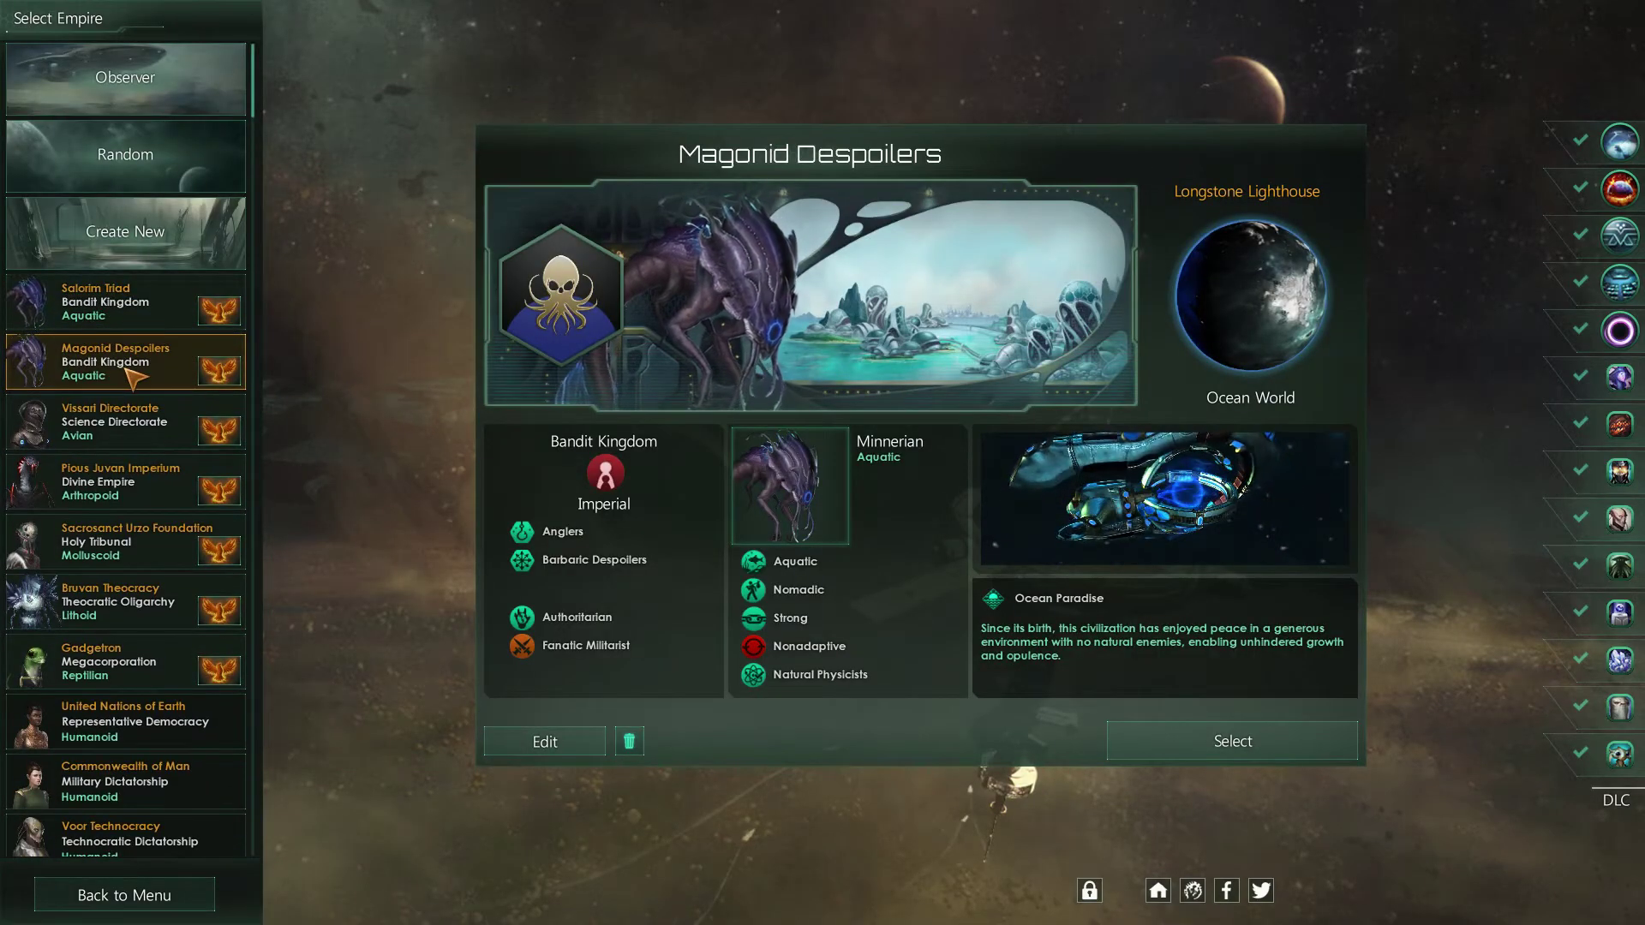
{"action": "left_click", "coordinate": [155, 302]}
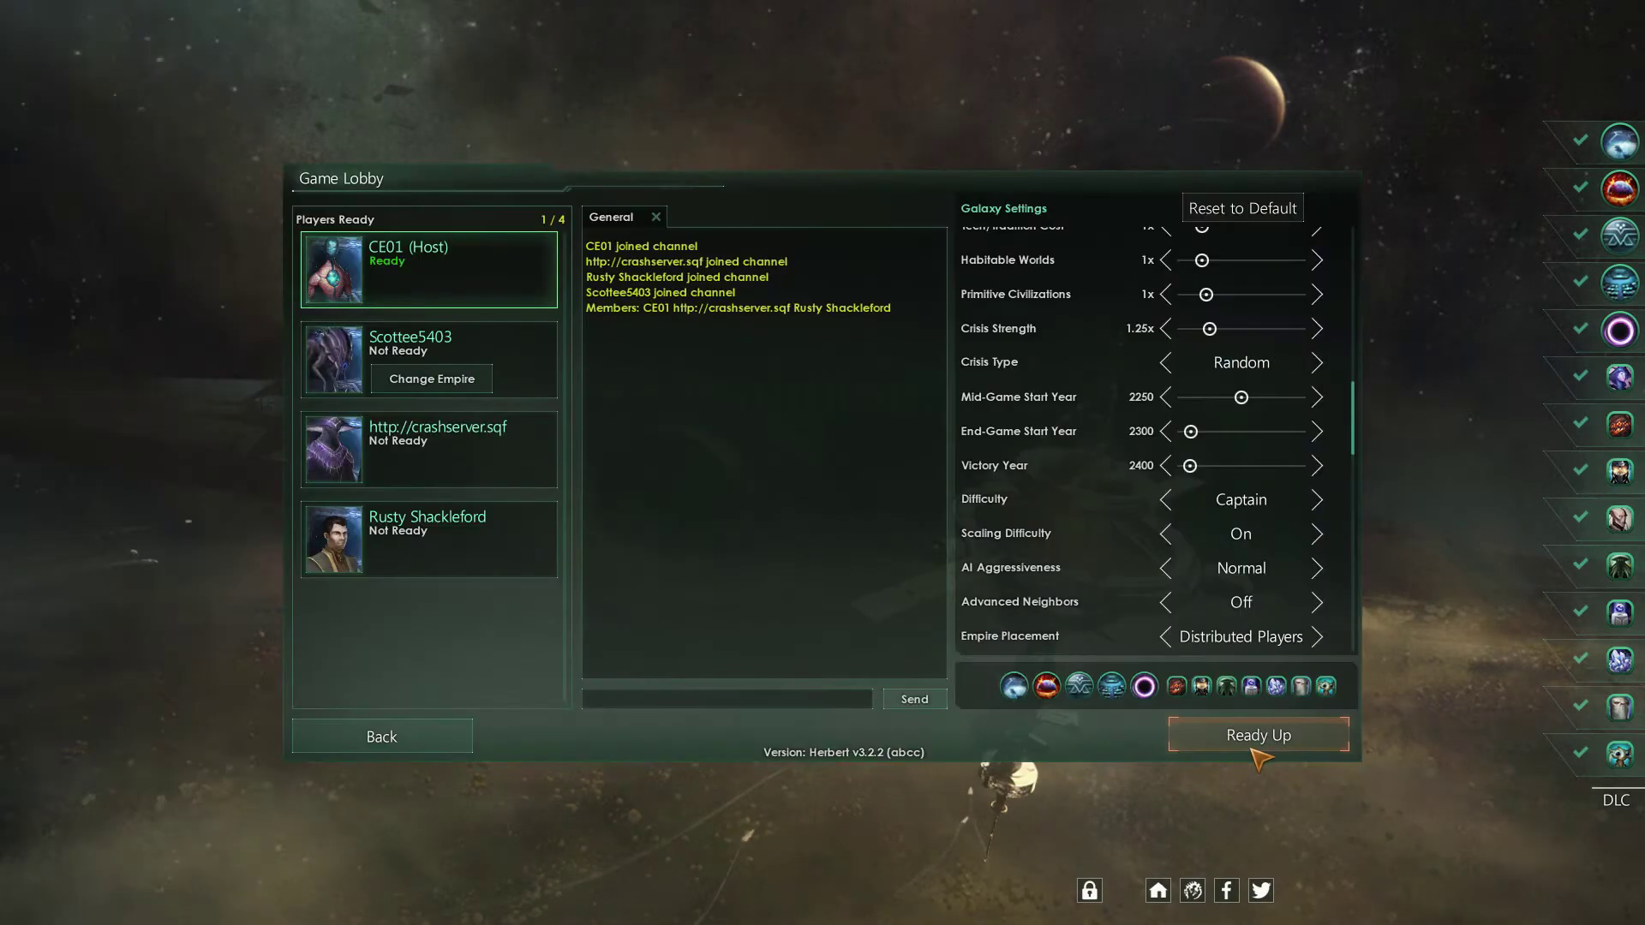